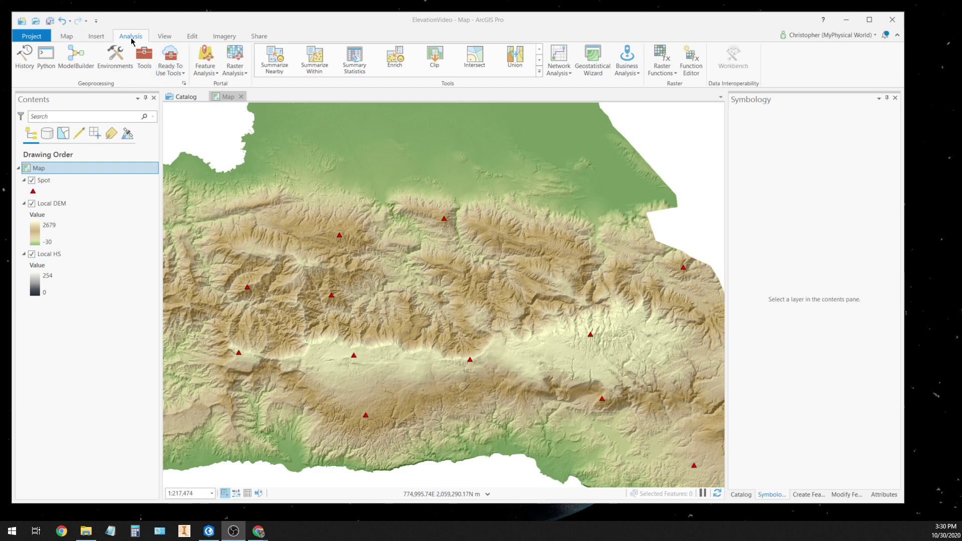
Open Summarize Elevation with Spot as input features and OBJECTID as the feature ID field
click(172, 58)
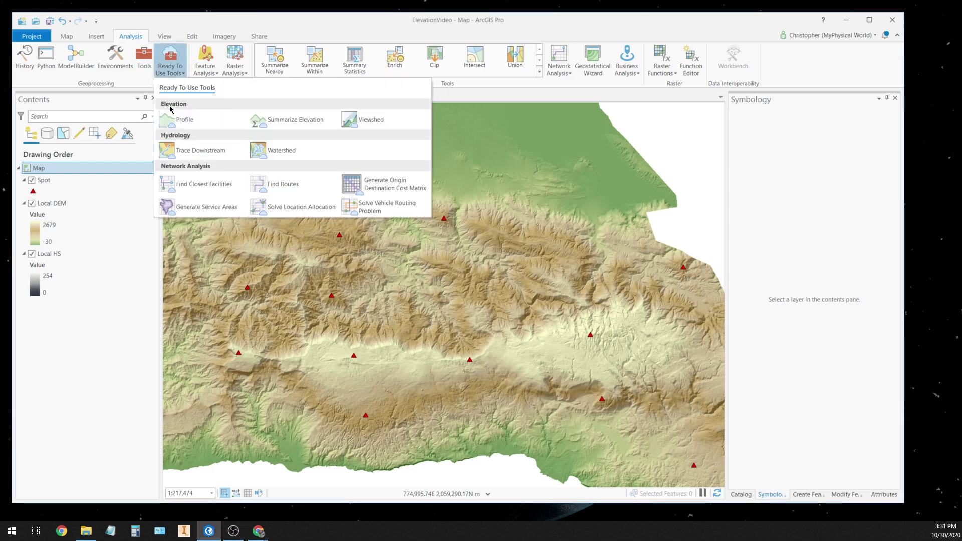
click(282, 123)
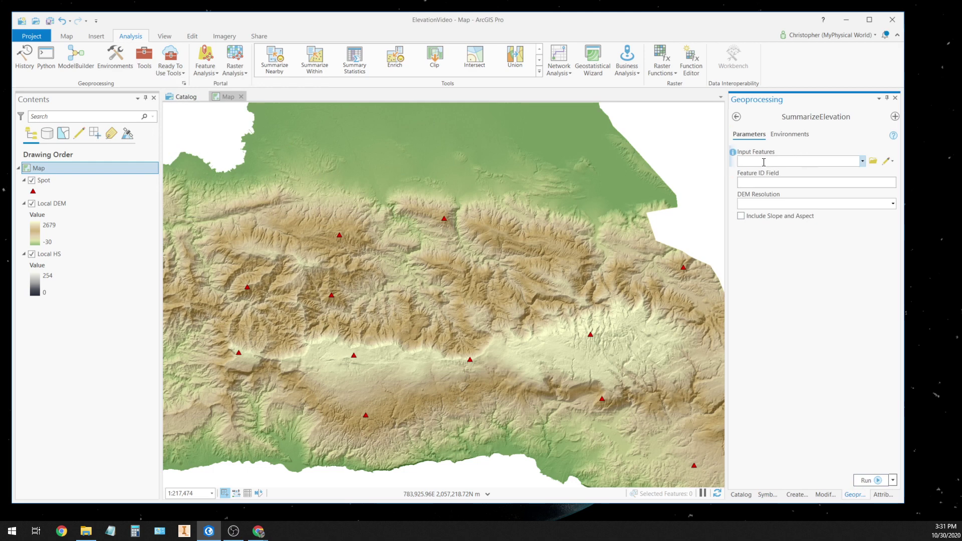
click(863, 162)
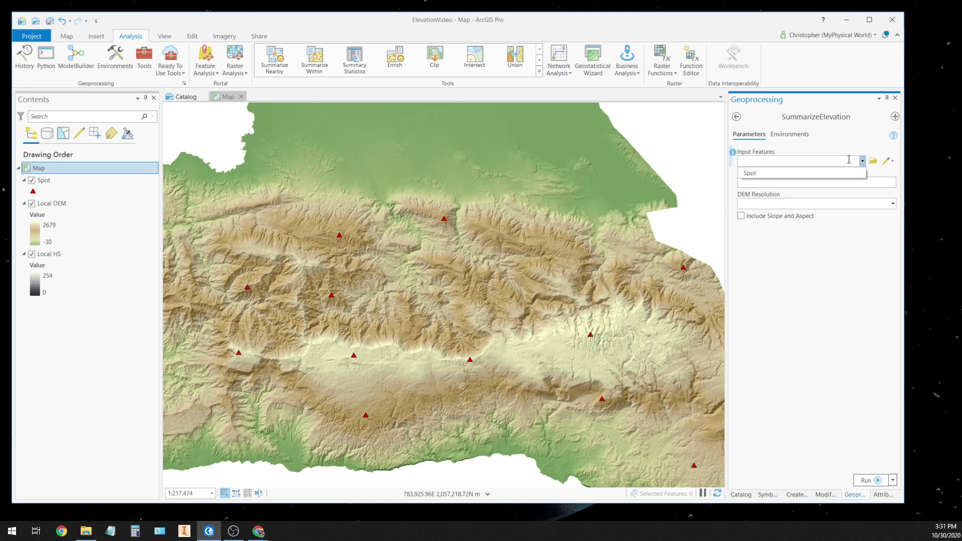
click(750, 174)
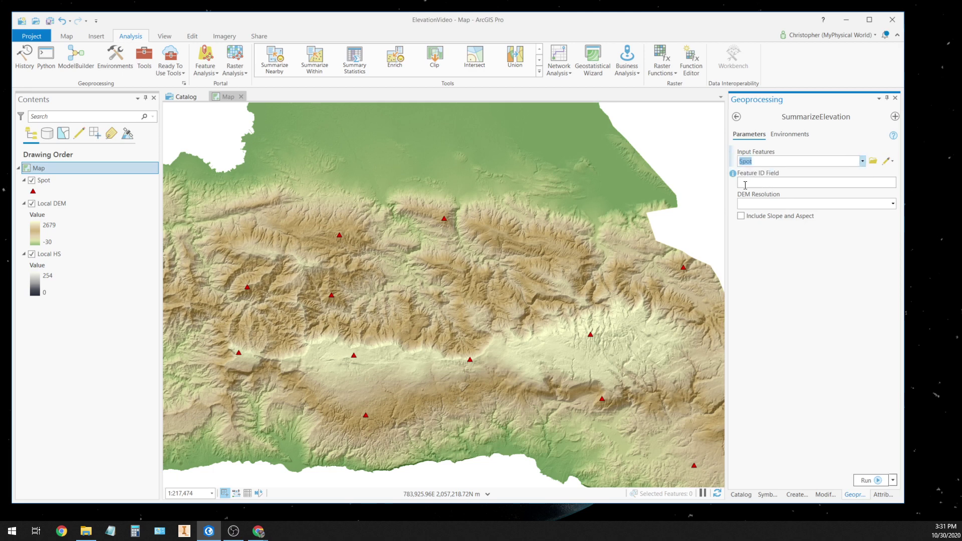
click(743, 183)
text(OBJECTID)
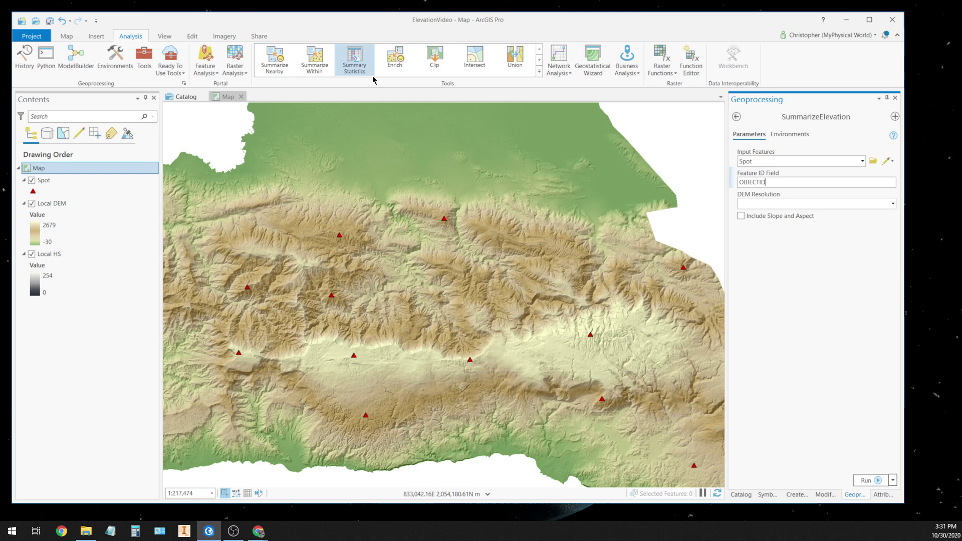
Open the Spot attribute table to confirm Elevation is Null for all 135 points
right_click(46, 183)
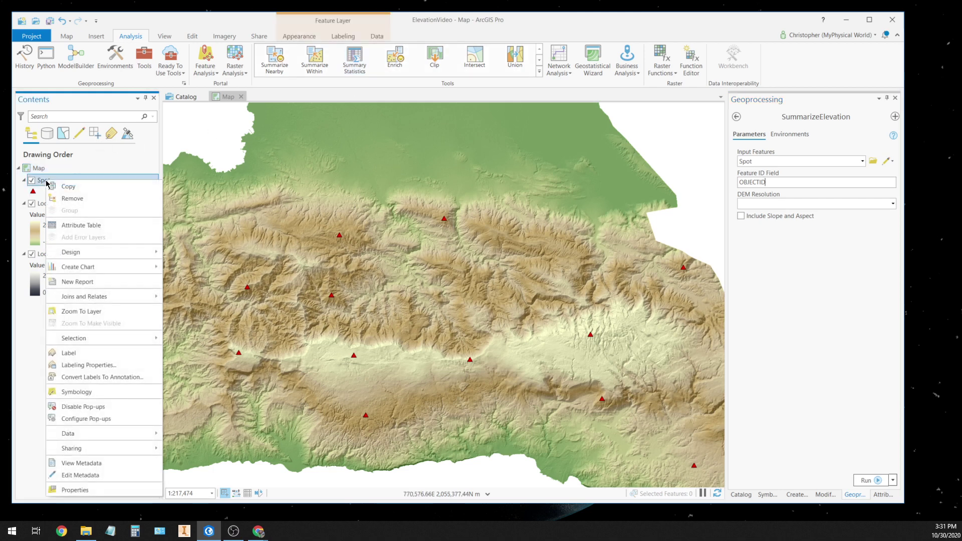
click(78, 228)
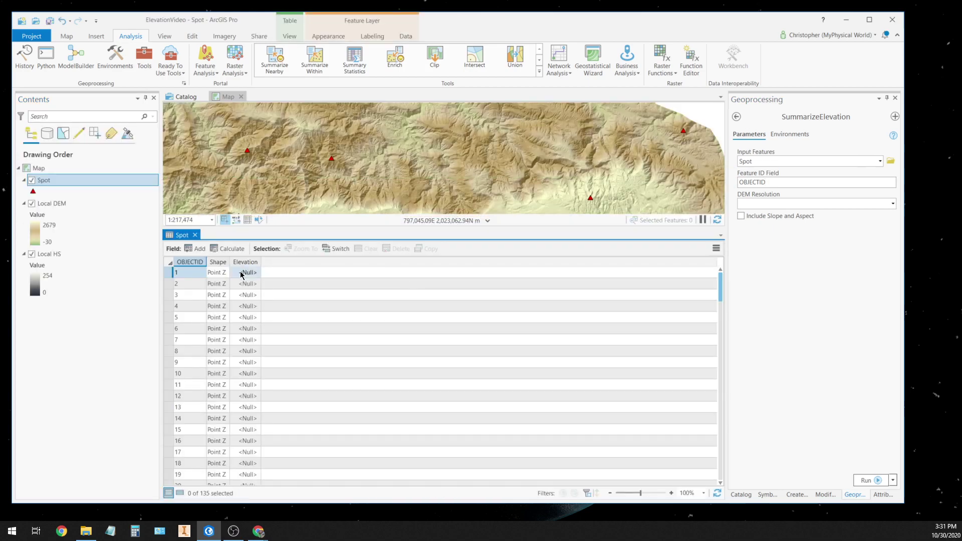
mouse_move(238, 267)
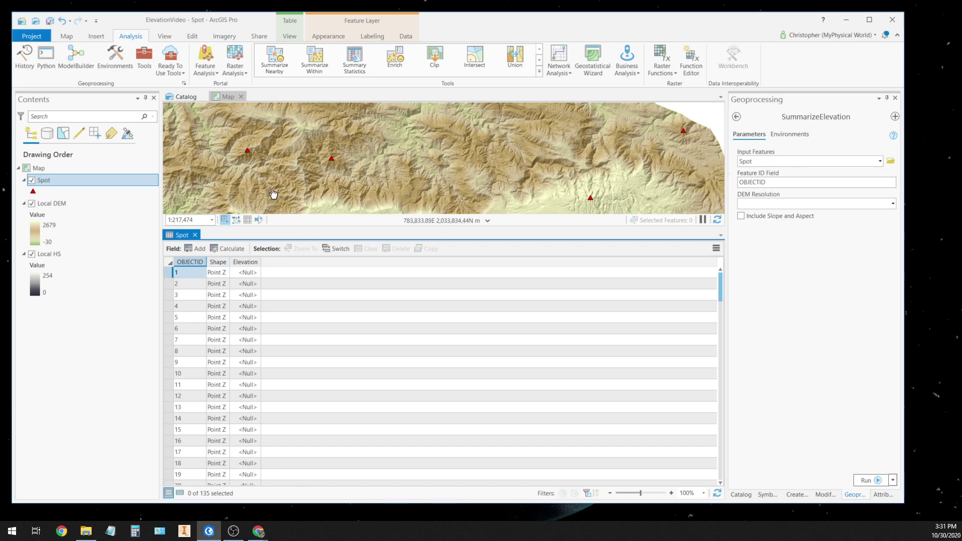
Close the Spot table and set the Summarize Elevation DEM Resolution to FINEST
click(195, 236)
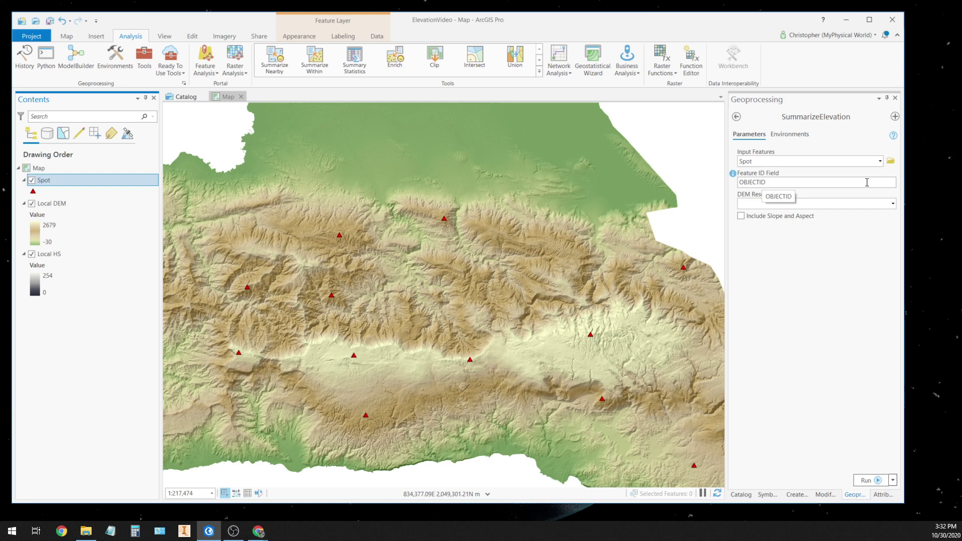
click(892, 204)
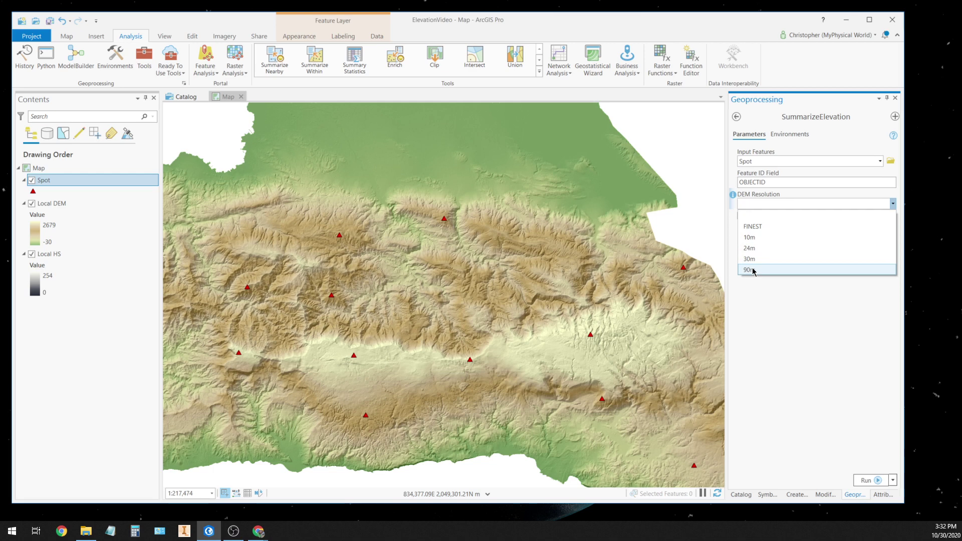
click(755, 227)
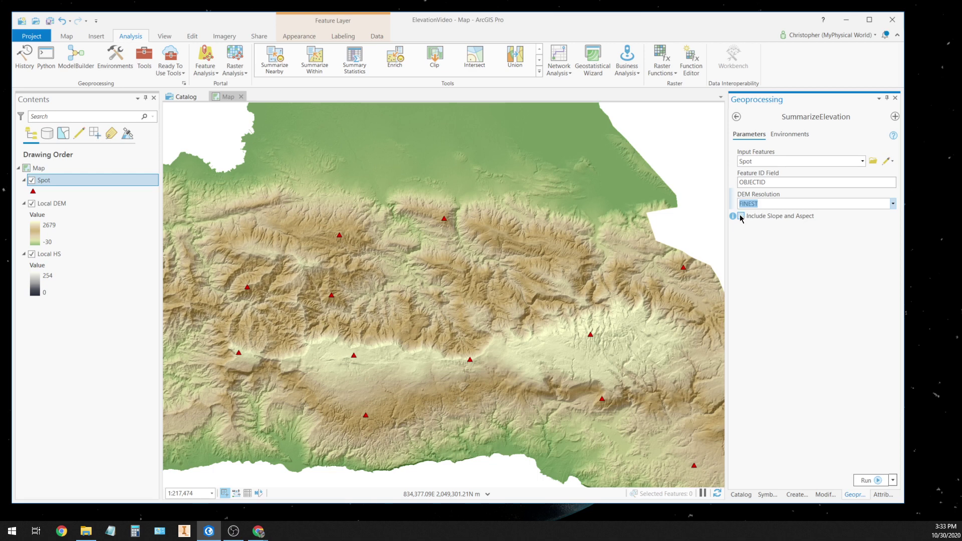
Run Summarize Elevation to add the Output Summary point layer
click(868, 480)
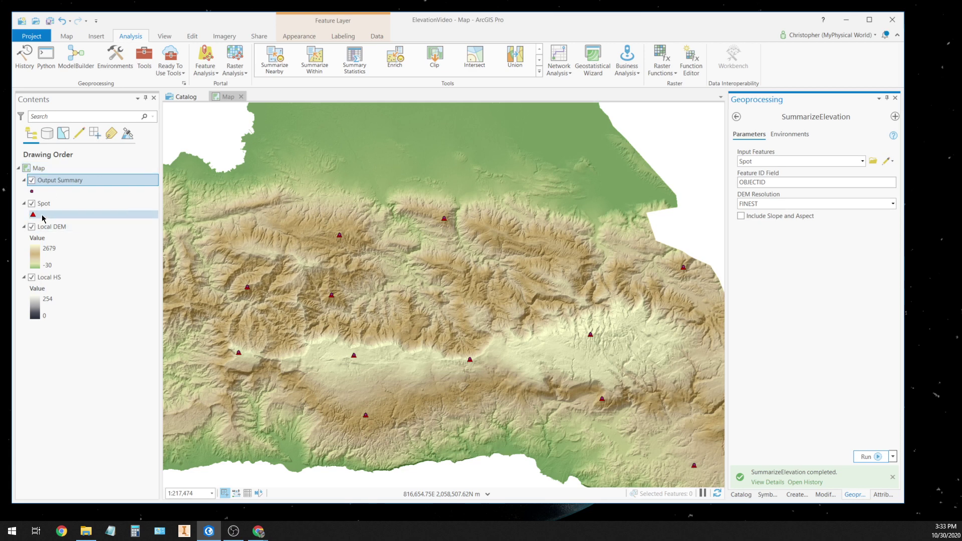
Symbolize Output Summary as yellow Triangle 3 points and hide the Spot layer
click(32, 192)
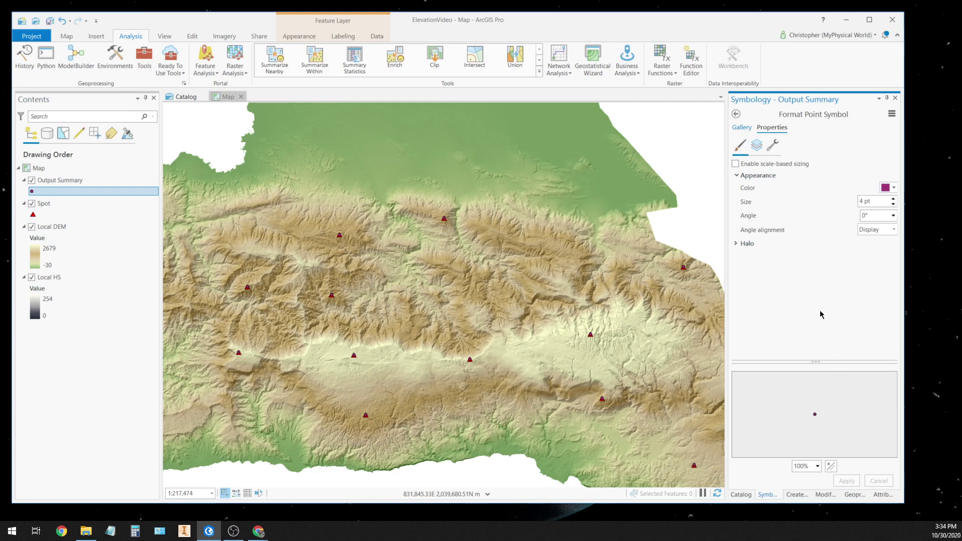
click(742, 127)
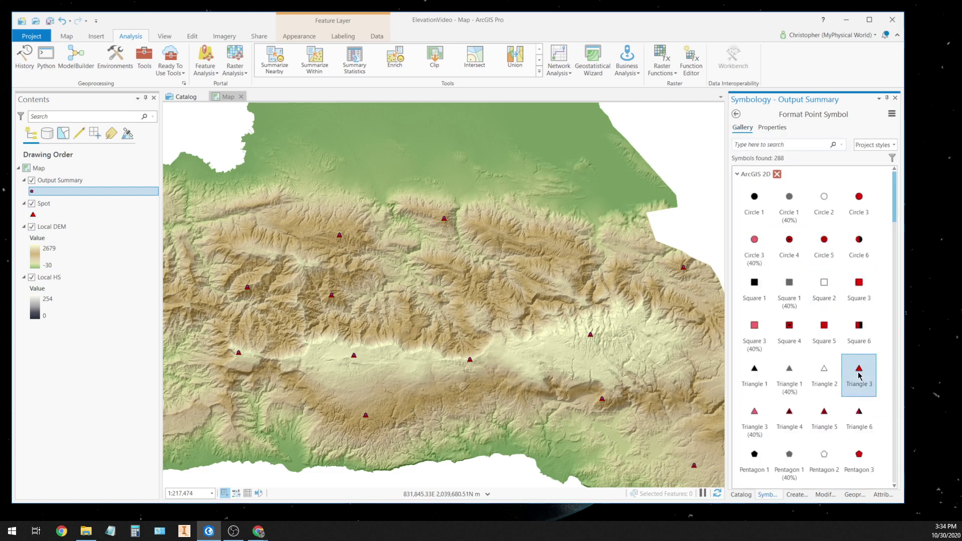
click(859, 372)
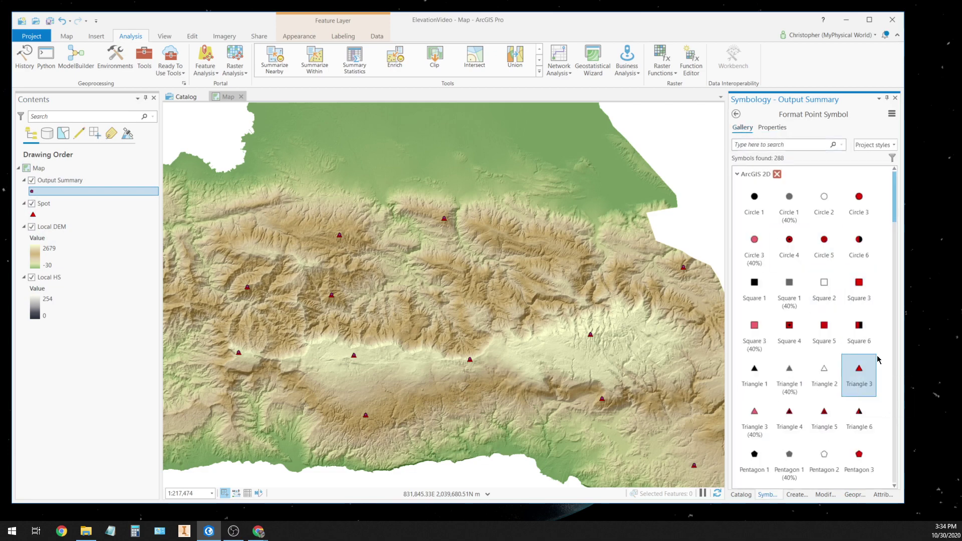
click(772, 127)
click(885, 188)
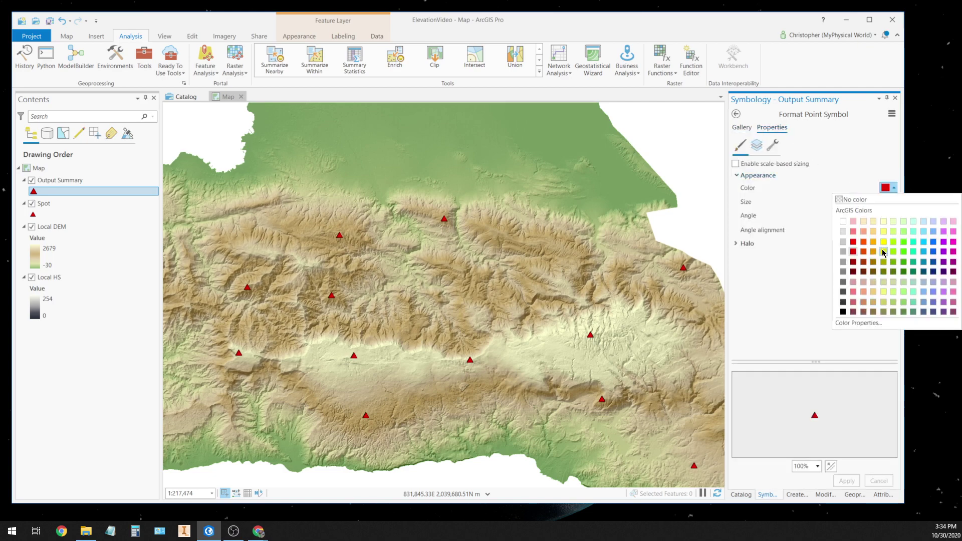
click(883, 250)
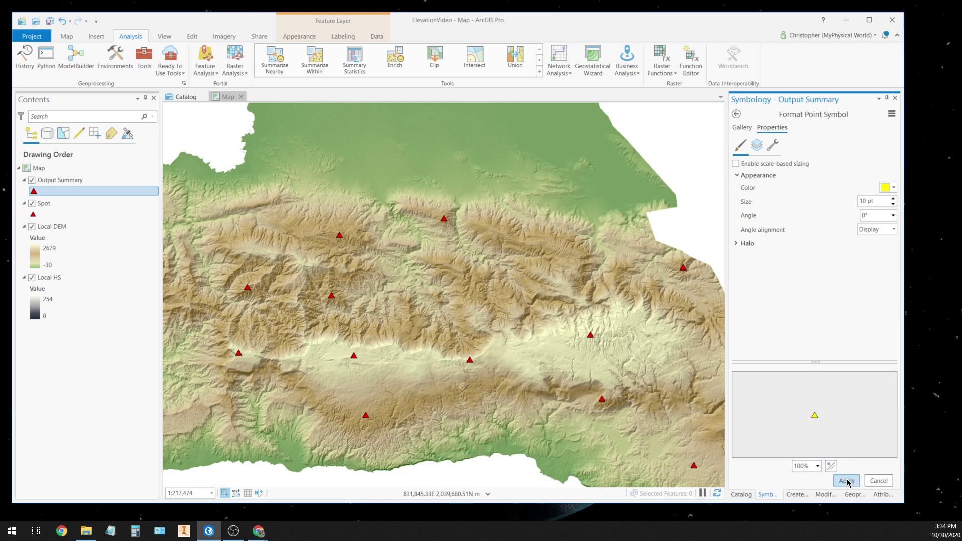
click(847, 481)
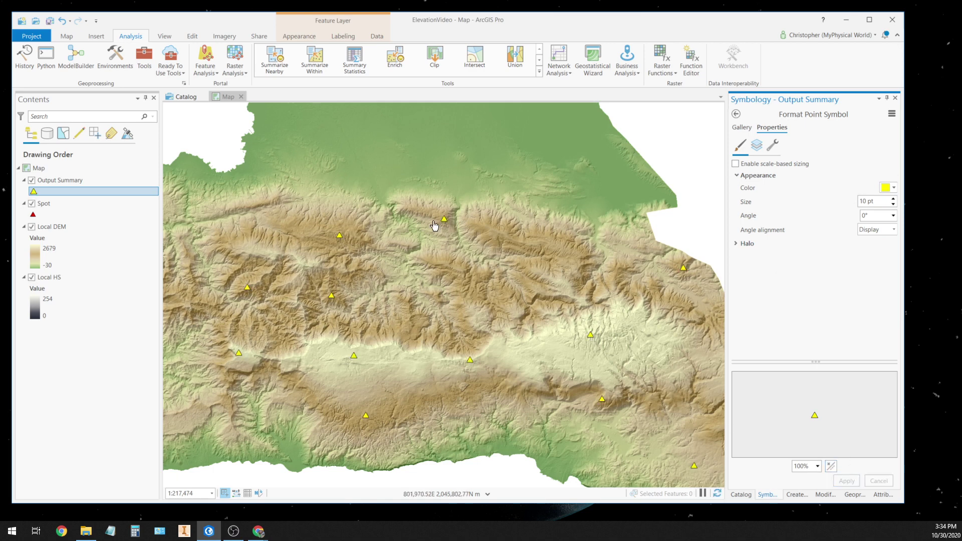
click(32, 204)
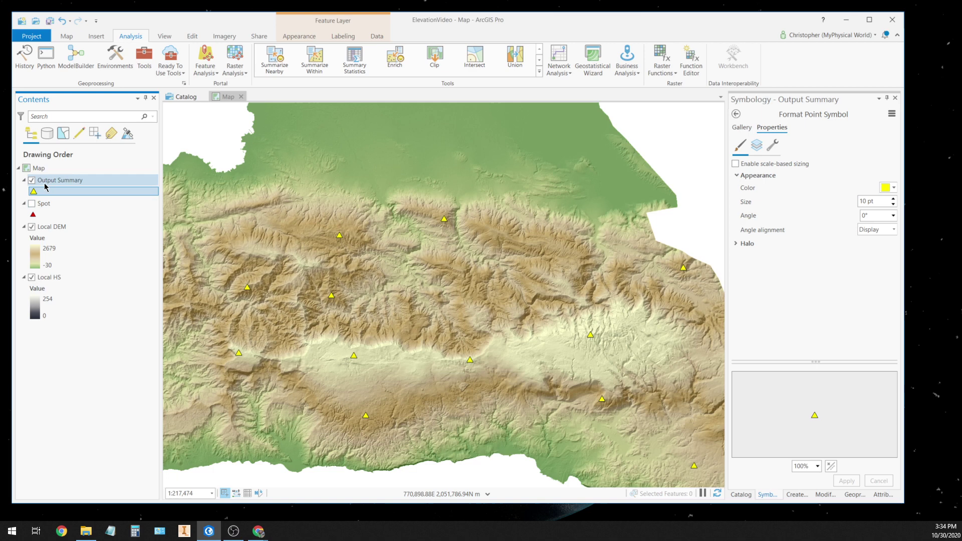
Review Minimum, Mean and Maximum Elevation for all 135 rows in the Output Summary table
right_click(79, 182)
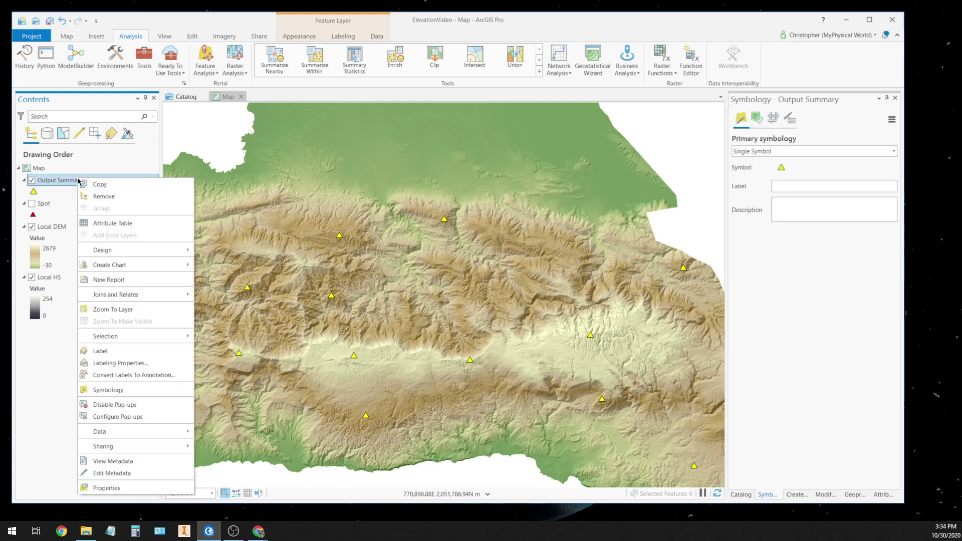
click(107, 227)
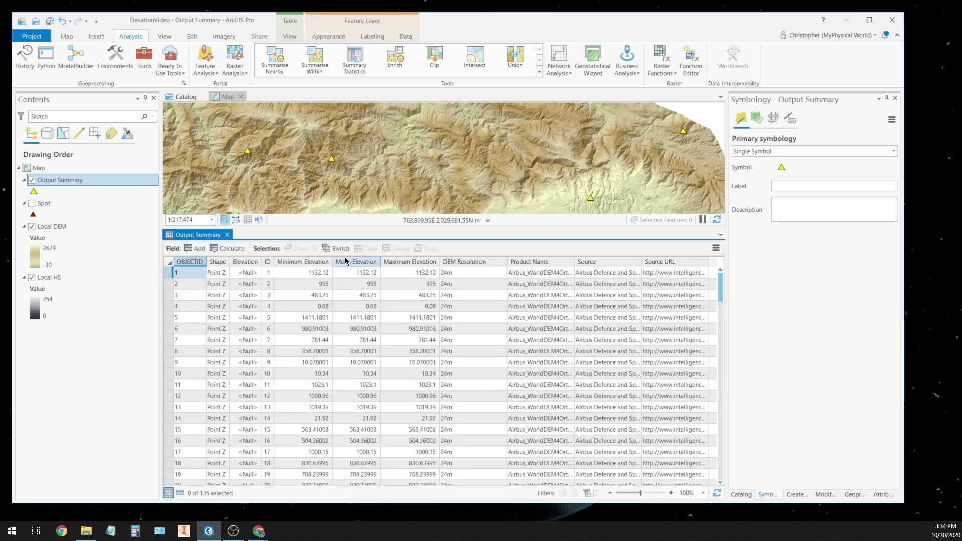
mouse_move(378, 275)
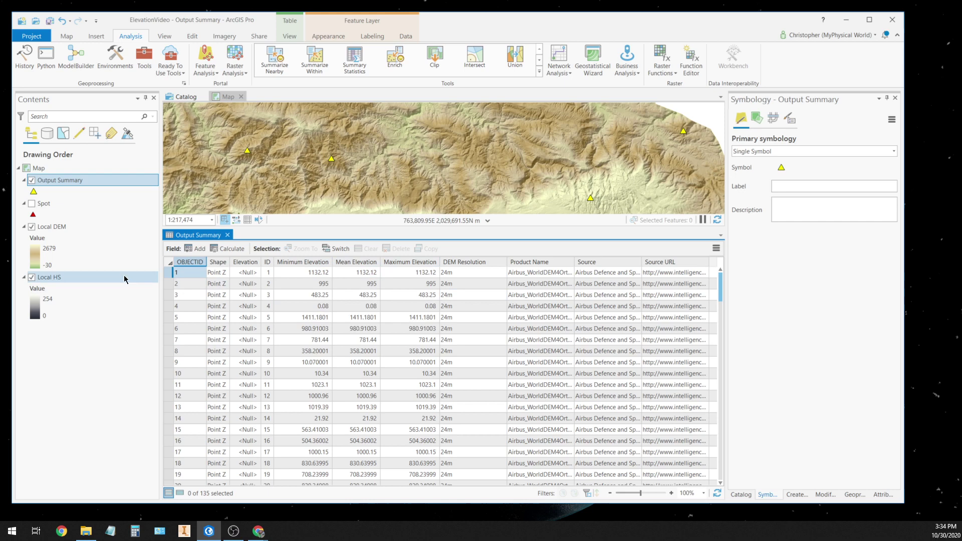
mouse_move(197, 265)
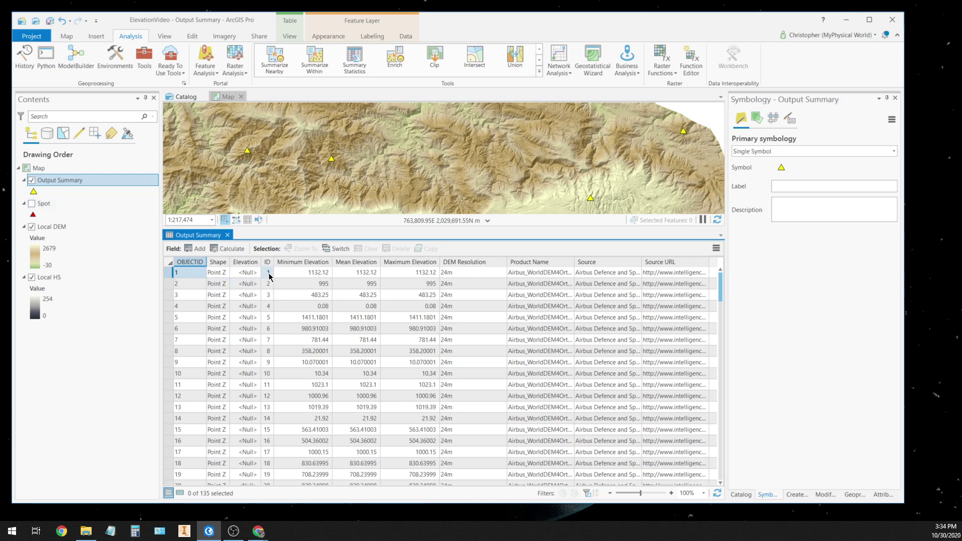
mouse_move(269, 267)
drag(720, 301, 721, 273)
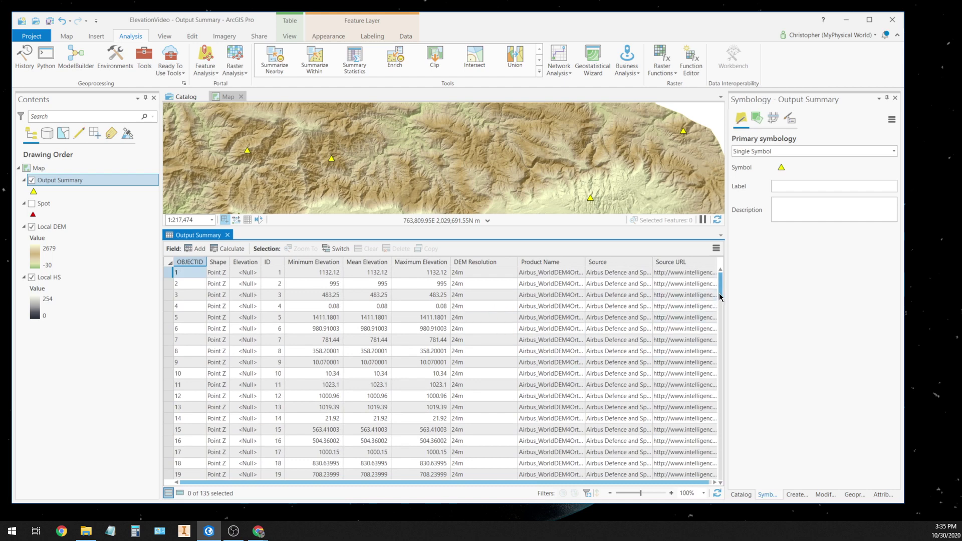
drag(721, 297, 720, 251)
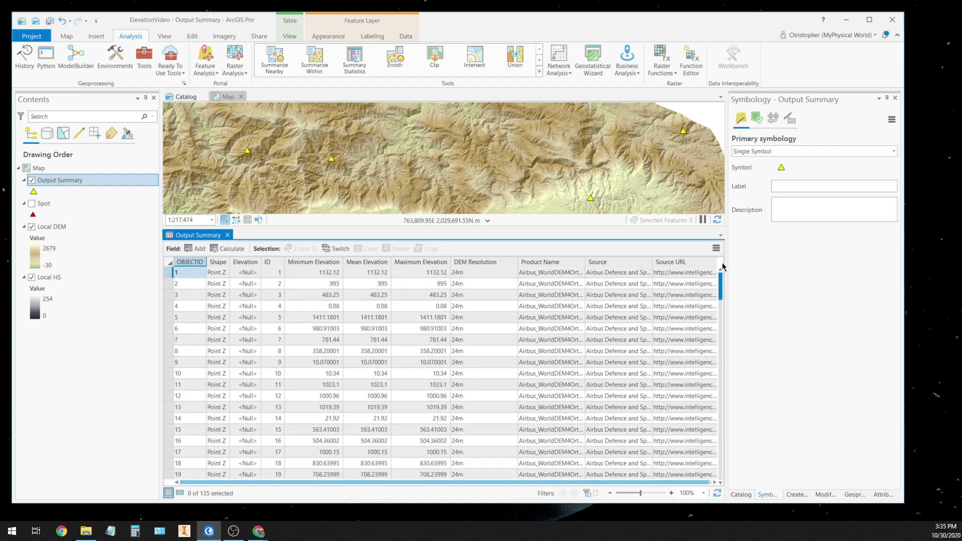
Close the table and export Output Summary features to Elev1 in ElevationVideo.gdb
click(227, 235)
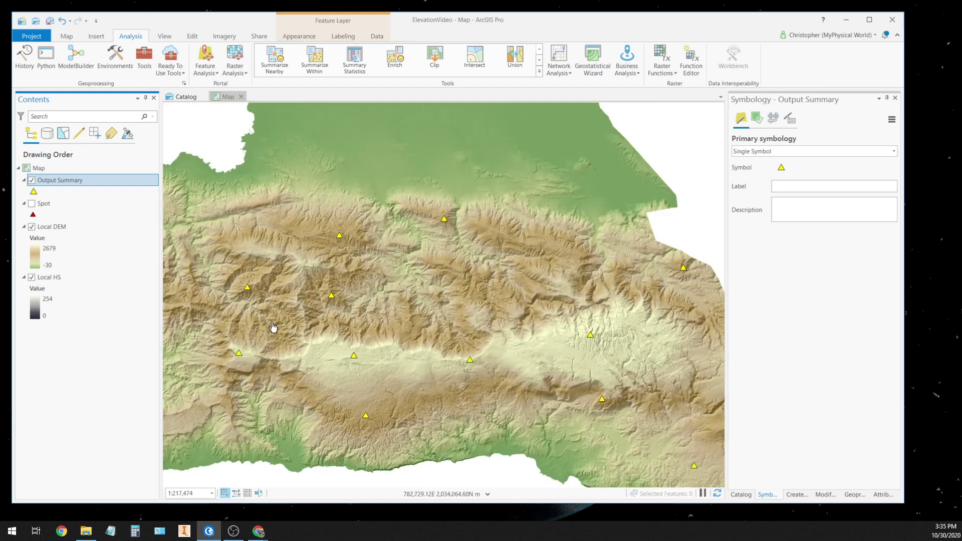
right_click(54, 183)
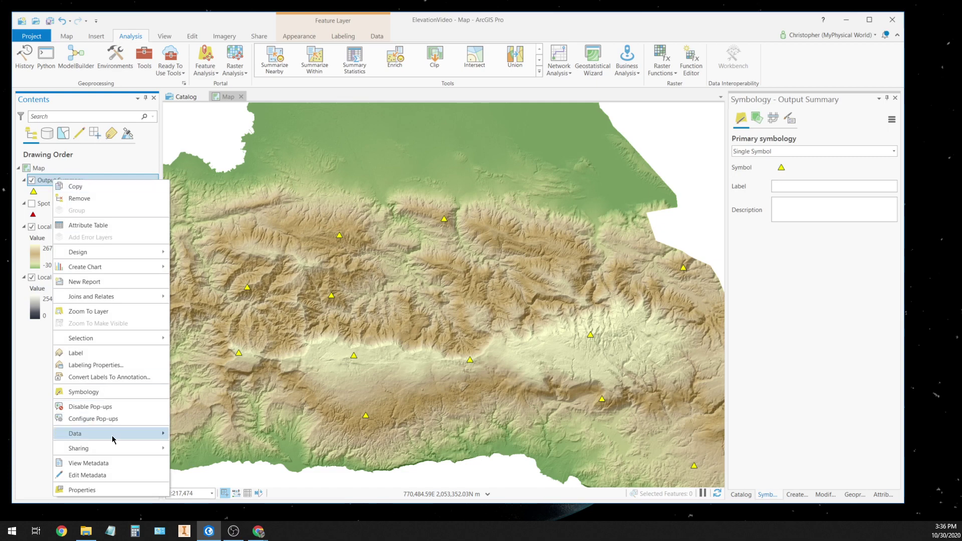
mouse_move(114, 436)
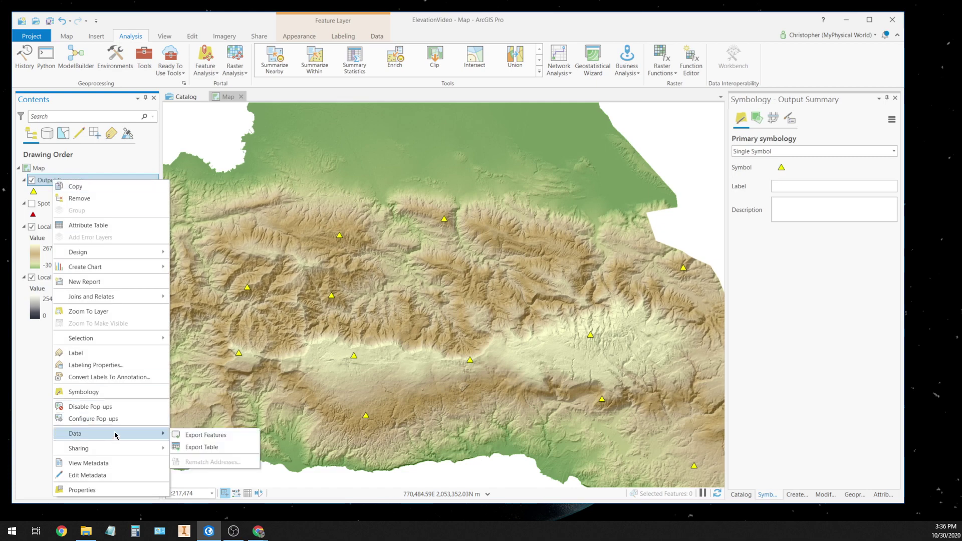
click(206, 435)
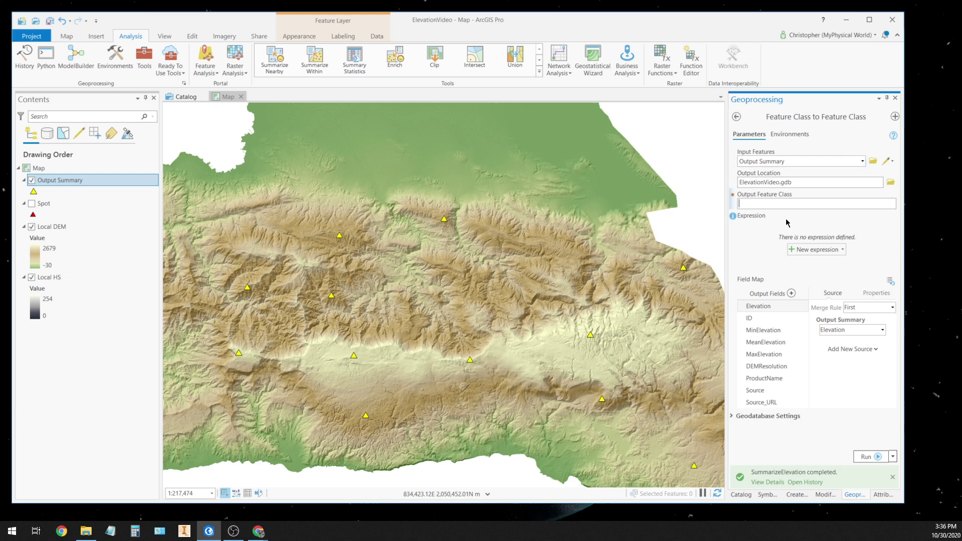
text(Elev)
text(1)
click(866, 456)
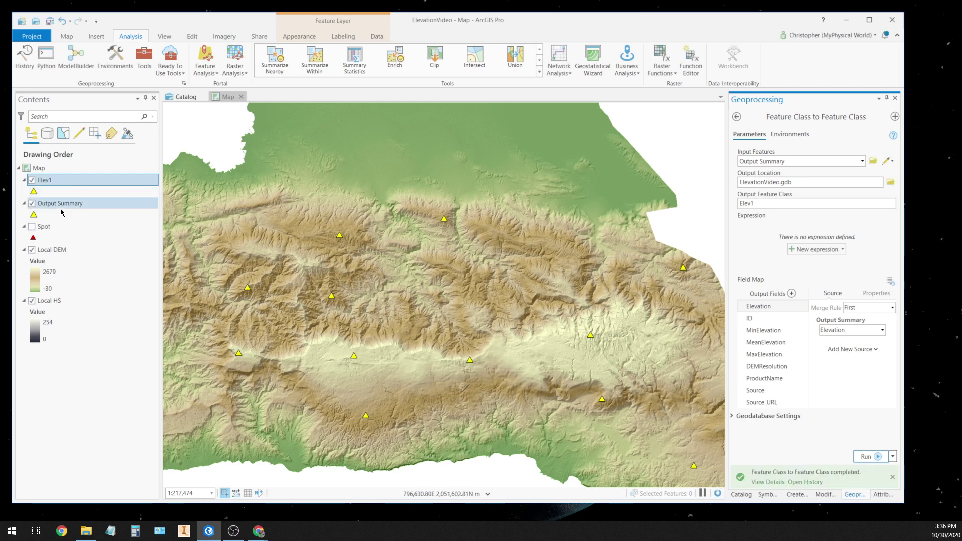
click(54, 184)
right_click(54, 184)
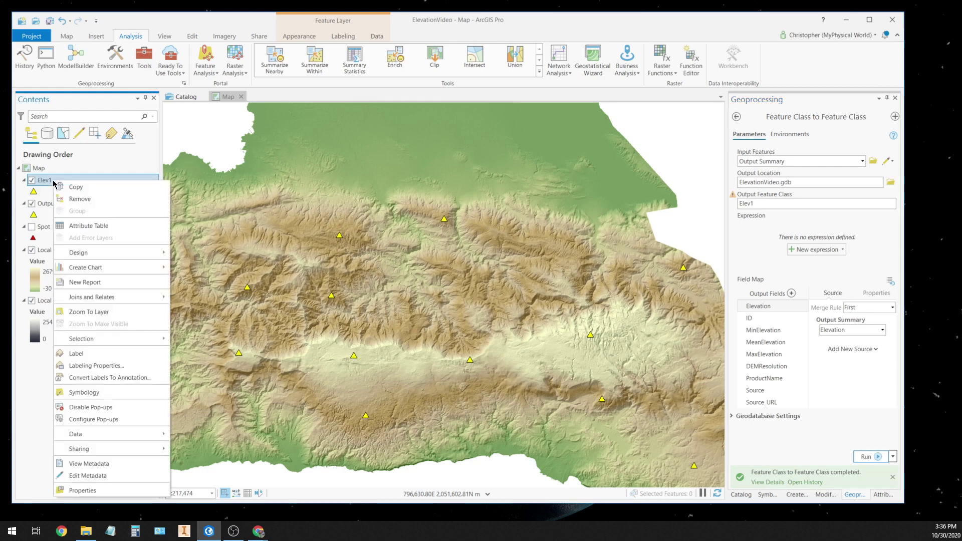
click(90, 229)
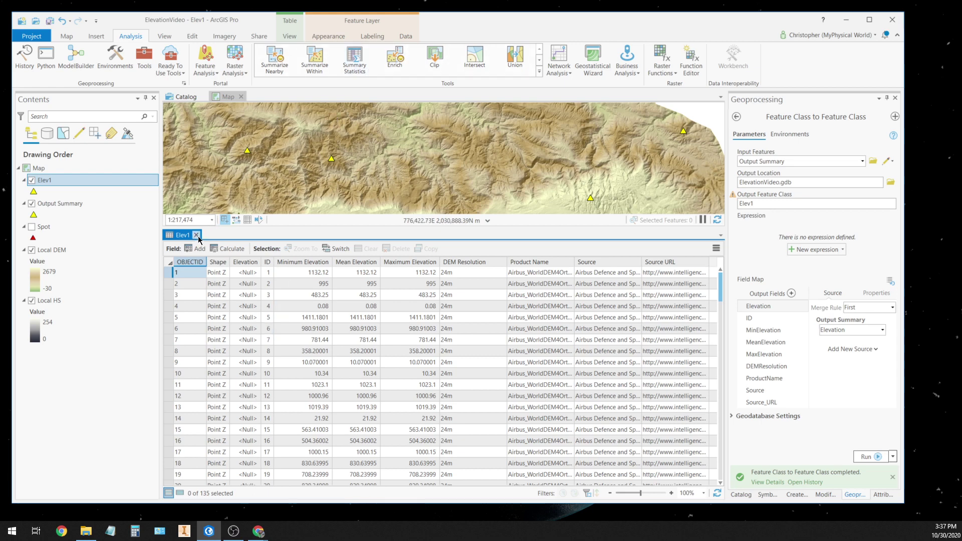
click(196, 234)
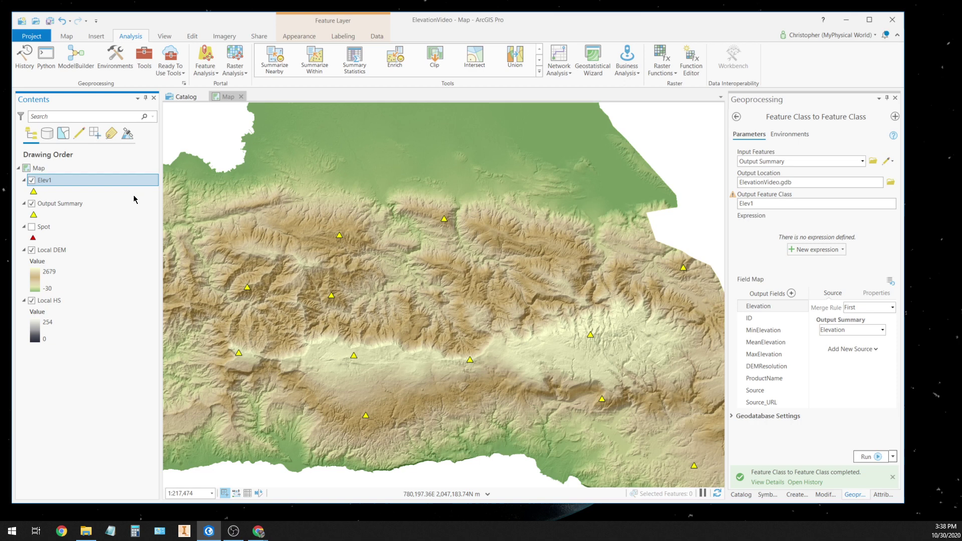
Hide Output Summary and open Add Surface Information by searching 'add surface'
click(31, 204)
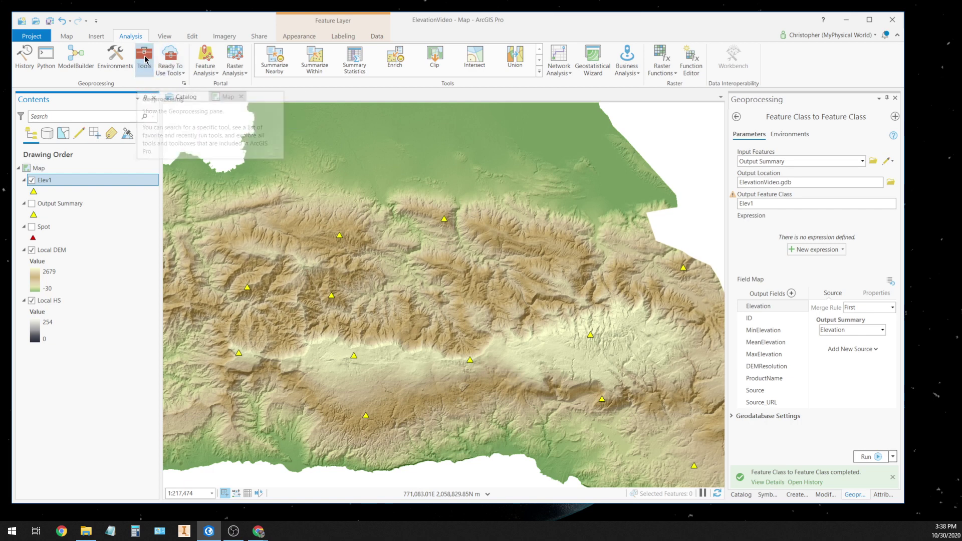
click(144, 57)
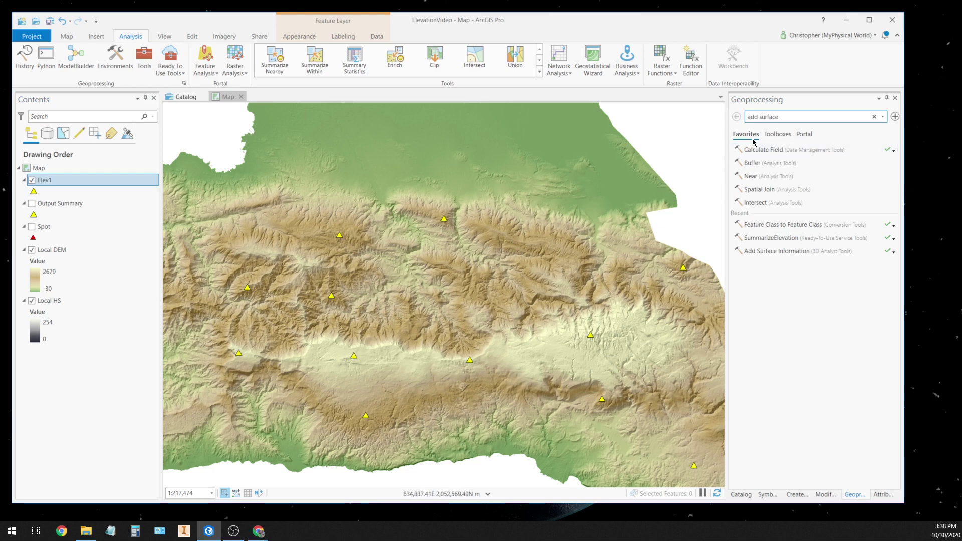
click(782, 117)
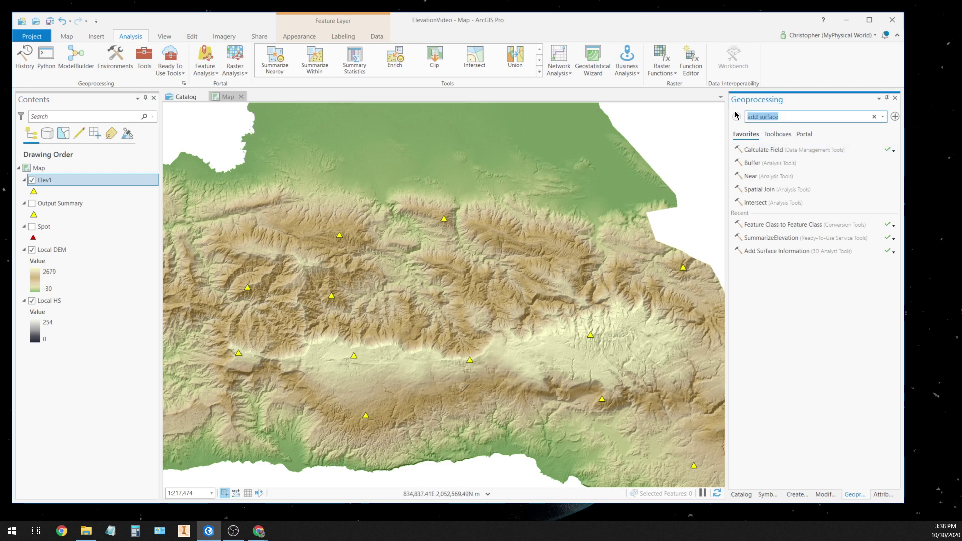
text(add surf)
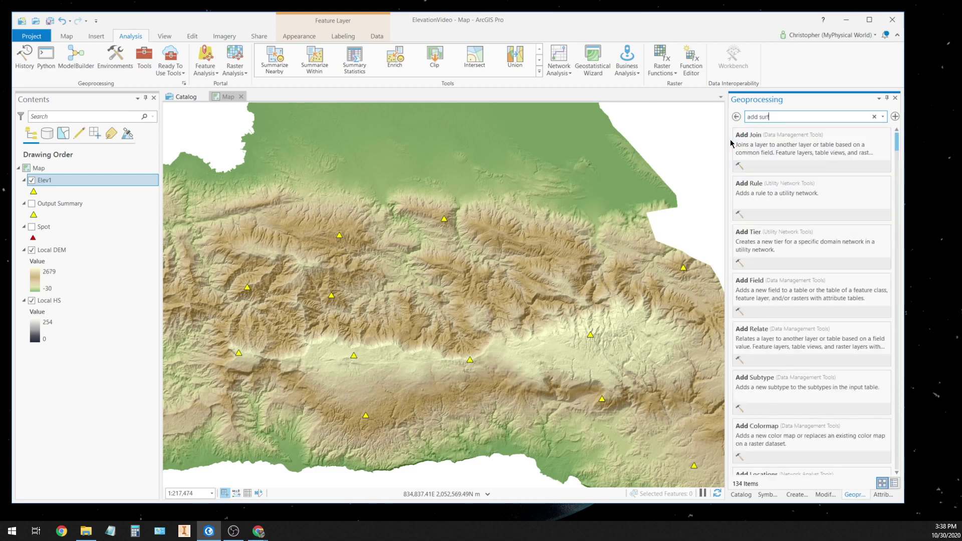
text(ace)
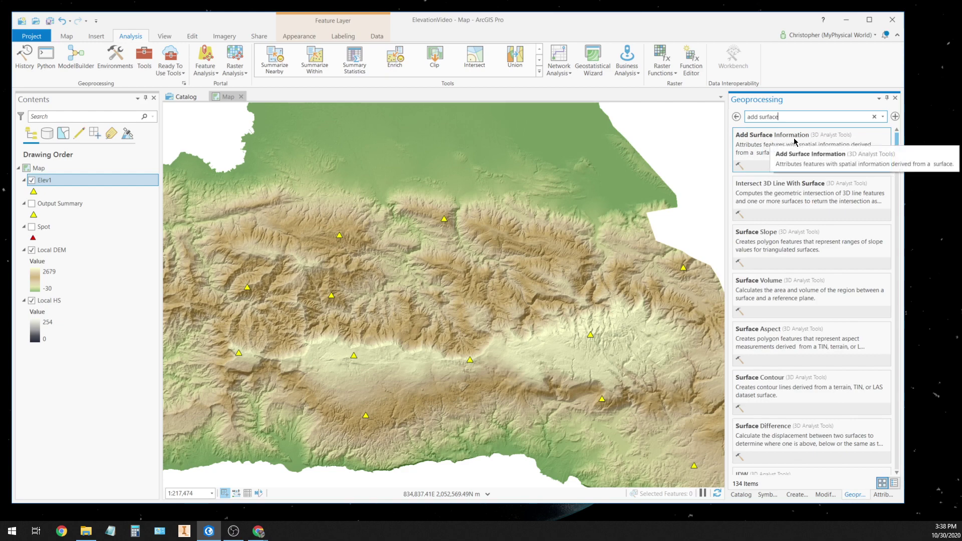
click(765, 168)
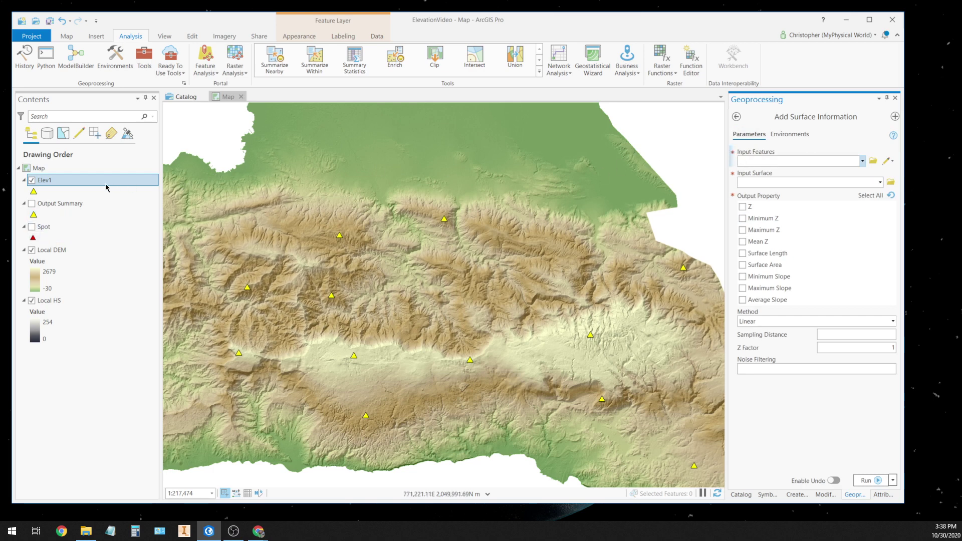
Run Add Surface Information on Elev1 using the Local DEM surface with Z output
click(863, 161)
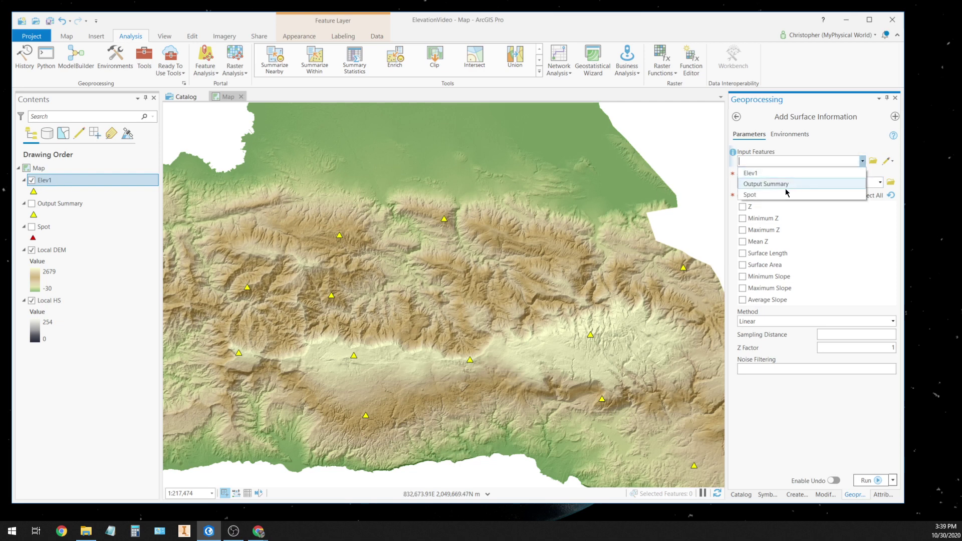
click(748, 175)
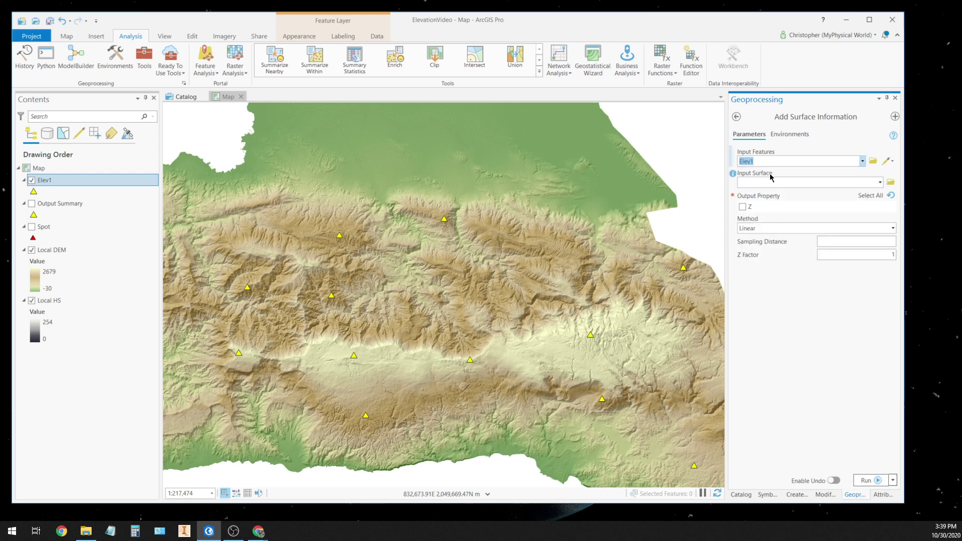
click(880, 183)
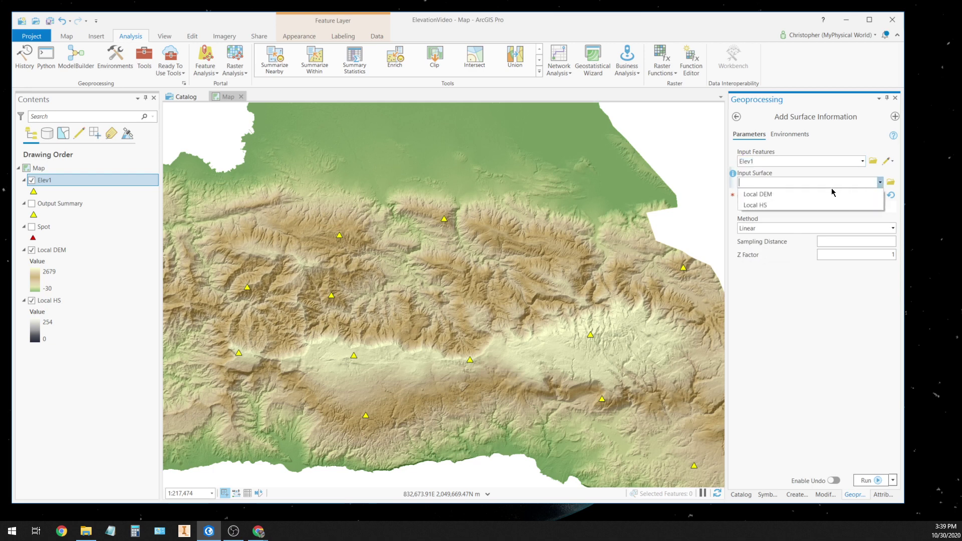
click(750, 195)
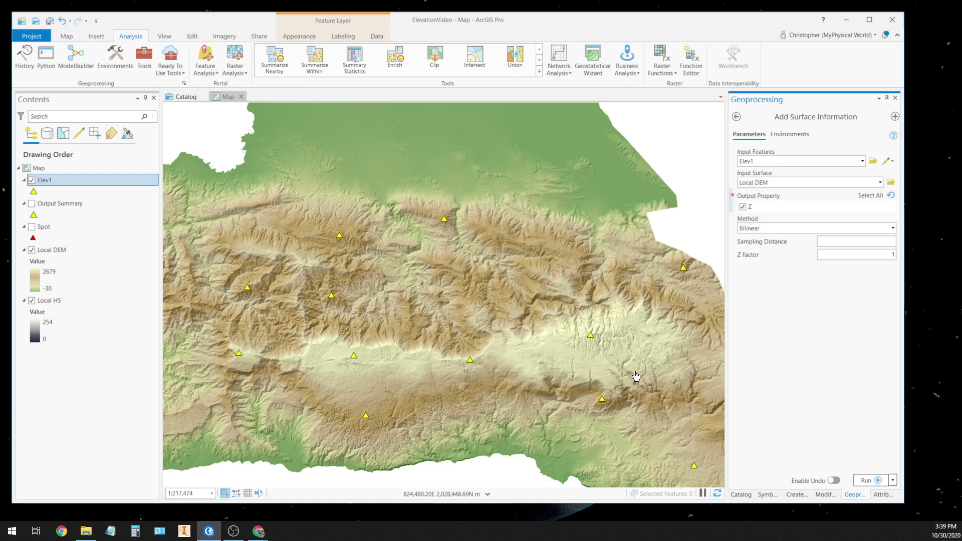
click(743, 207)
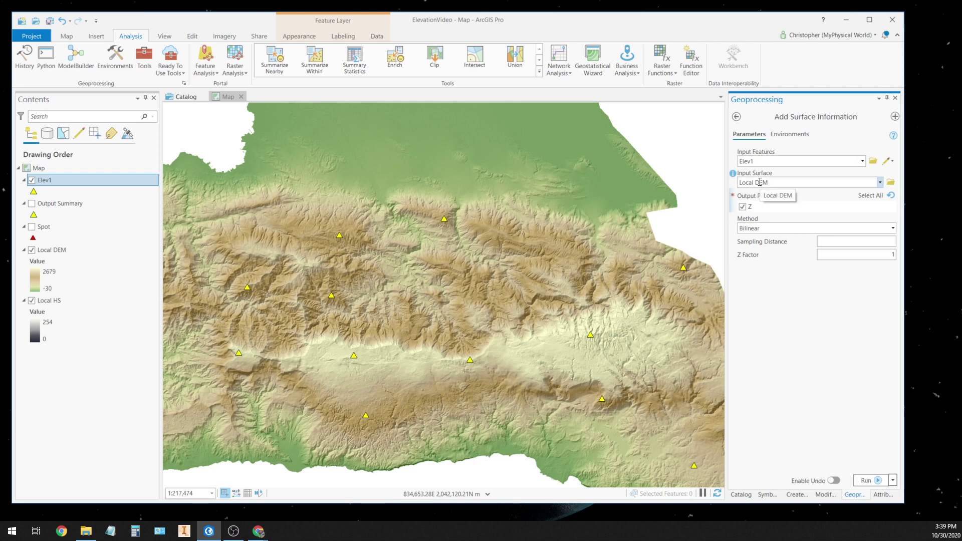
click(867, 482)
click(757, 482)
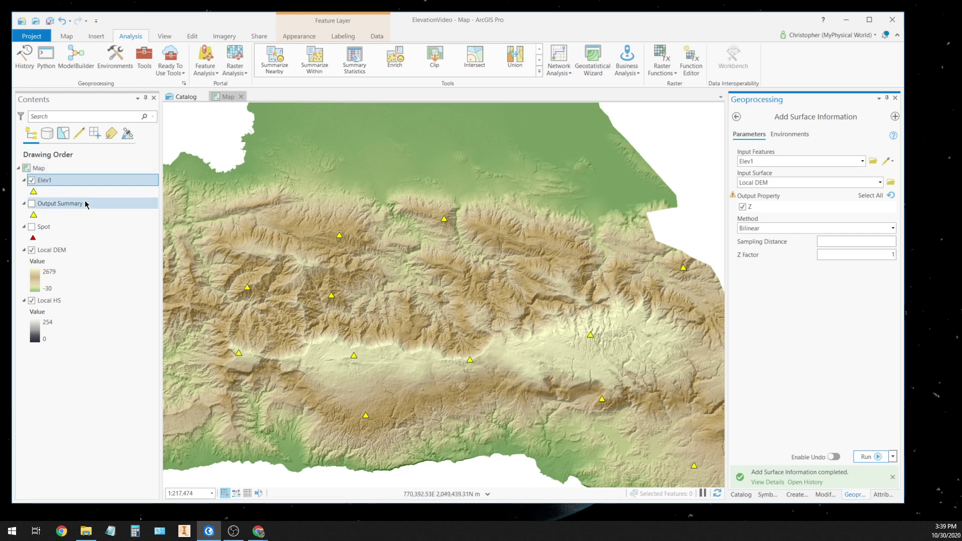
Open the Elev1 attribute table and inspect the Z and Elevation field types
right_click(72, 184)
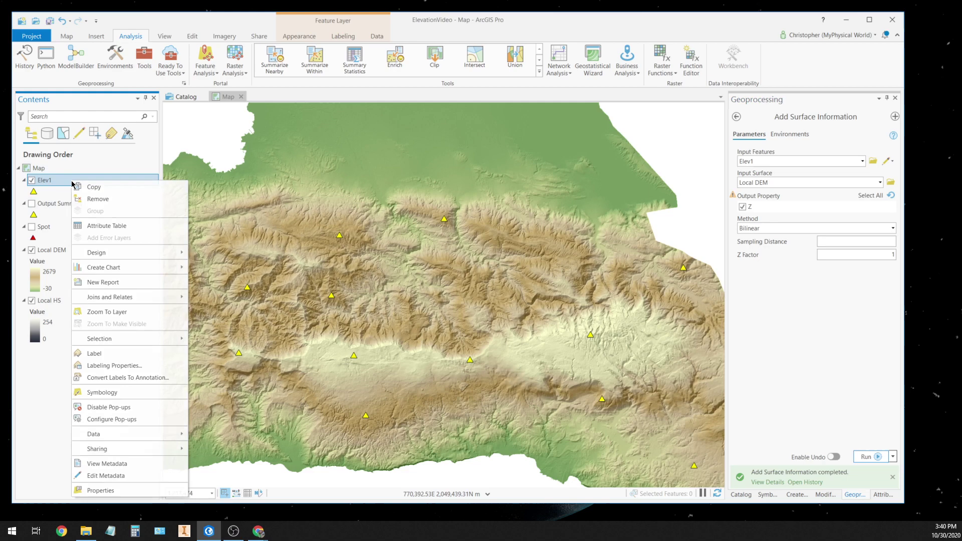
click(96, 229)
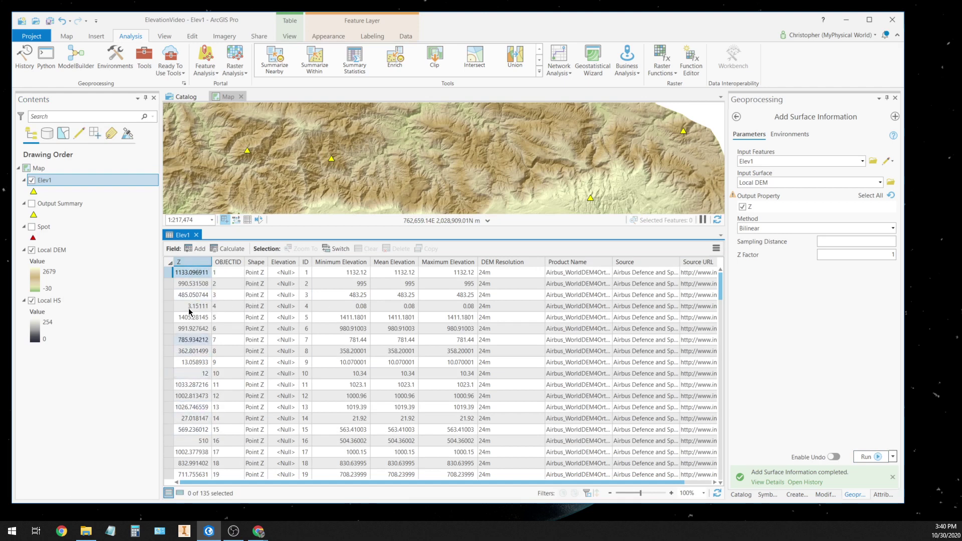
mouse_move(187, 264)
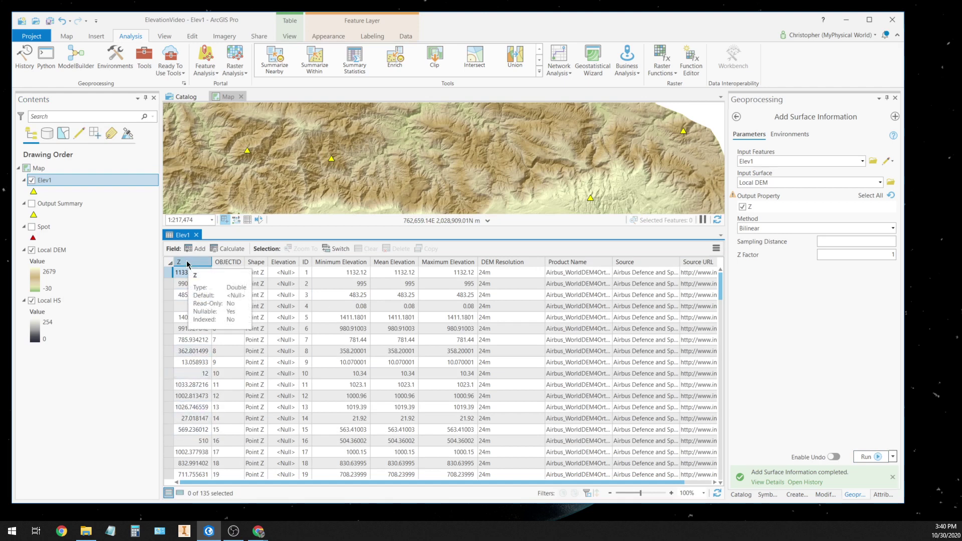
mouse_move(288, 265)
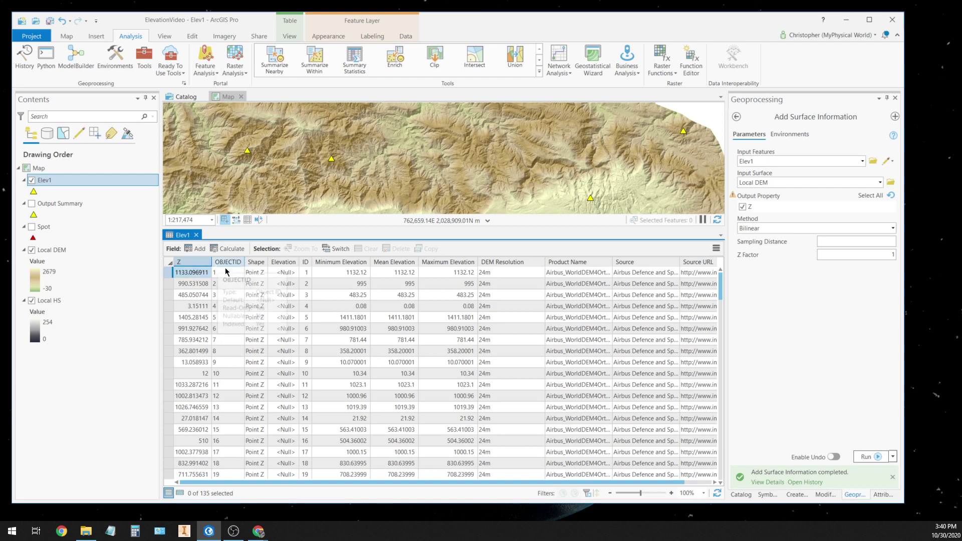
Calculate Elev1's Elevation field with the expression Elevation = !Z! and run it
right_click(279, 264)
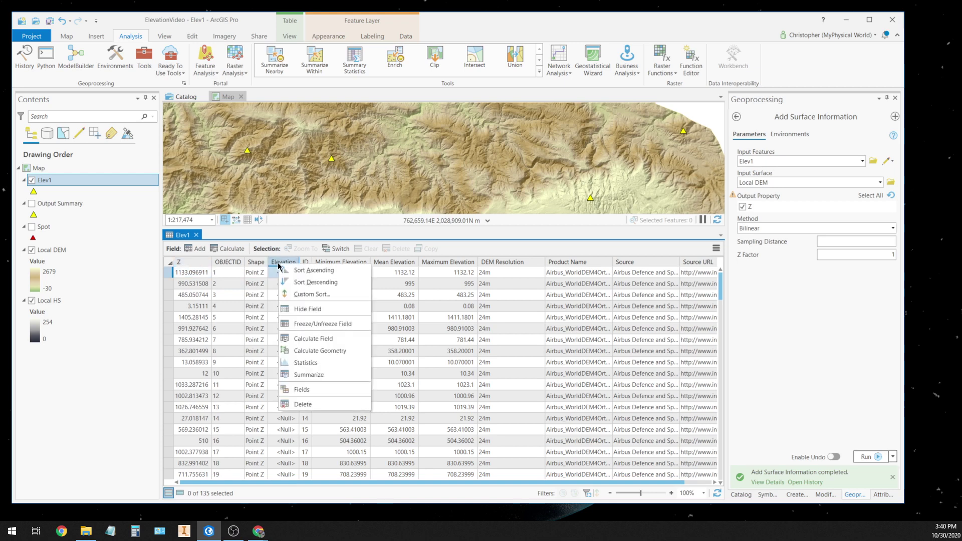
click(309, 340)
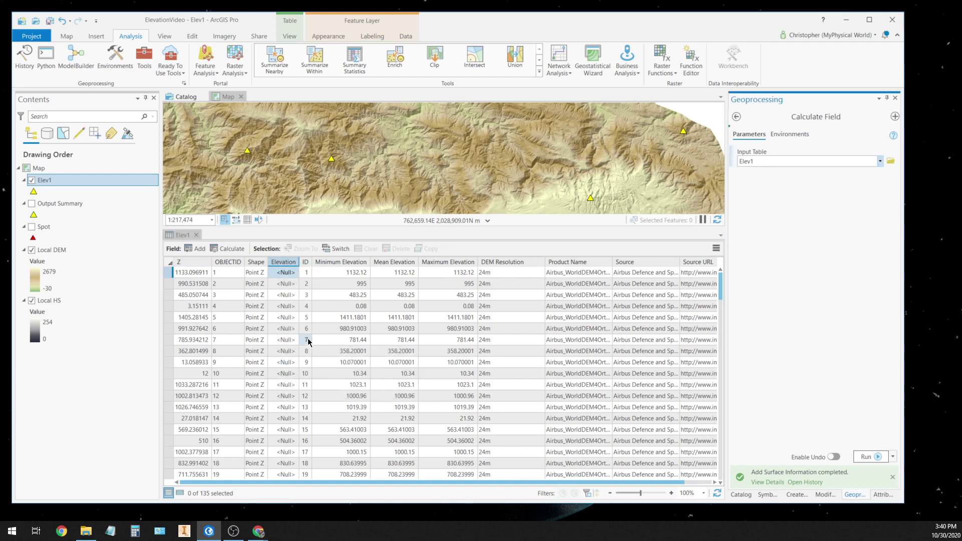
click(747, 344)
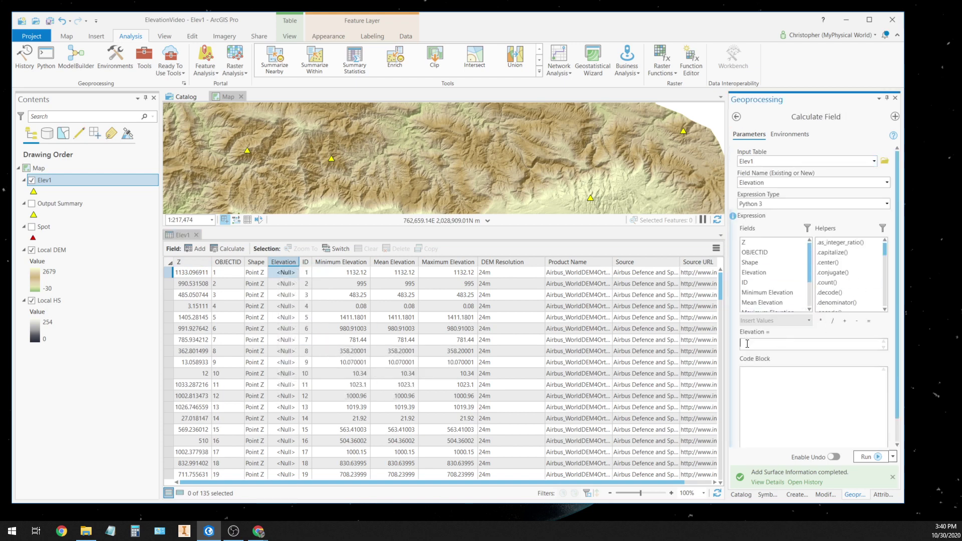
double_click(746, 244)
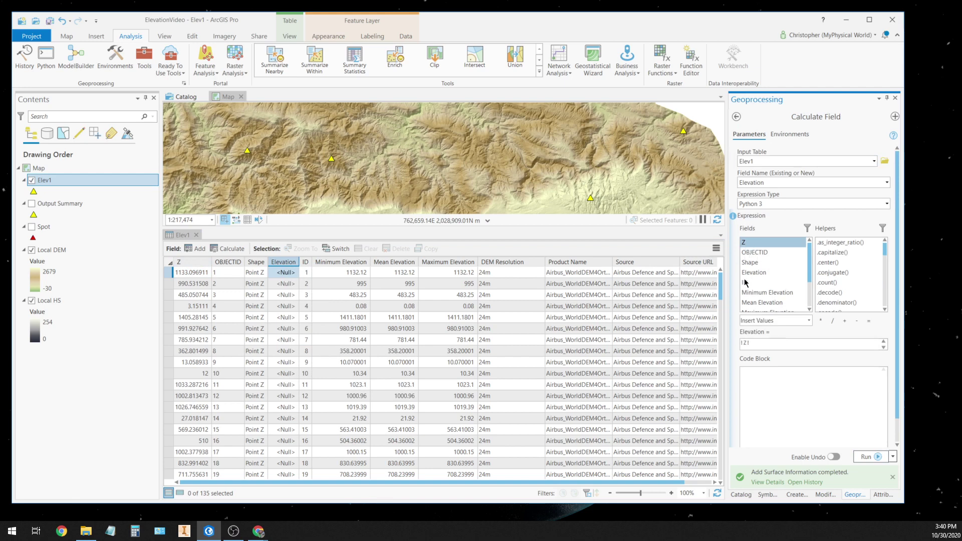
click(865, 458)
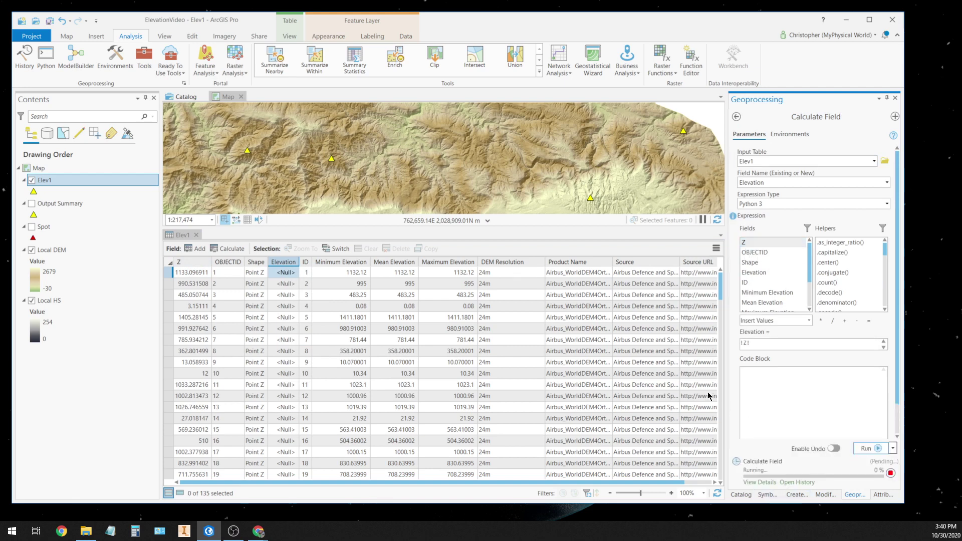